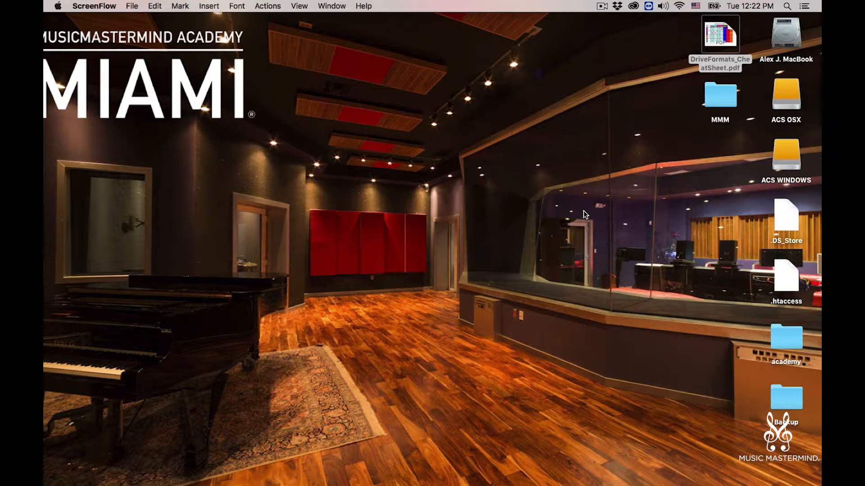
Step: Preview DriveFormats_CheatSheet.pdf from the desktop to read the drive formatting chart, and close the preview
click(718, 40)
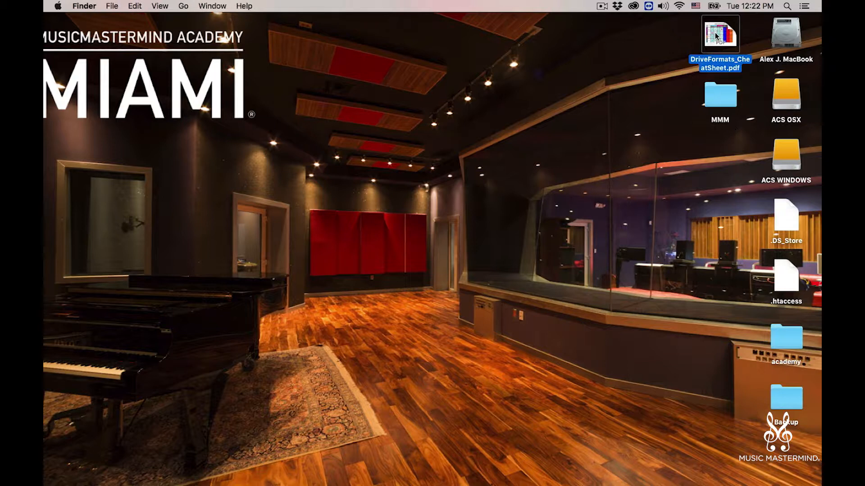
key(space)
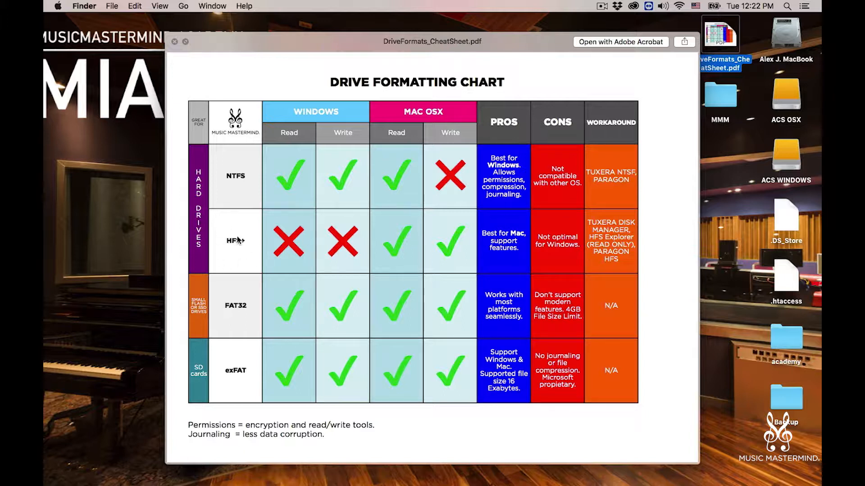
key(space)
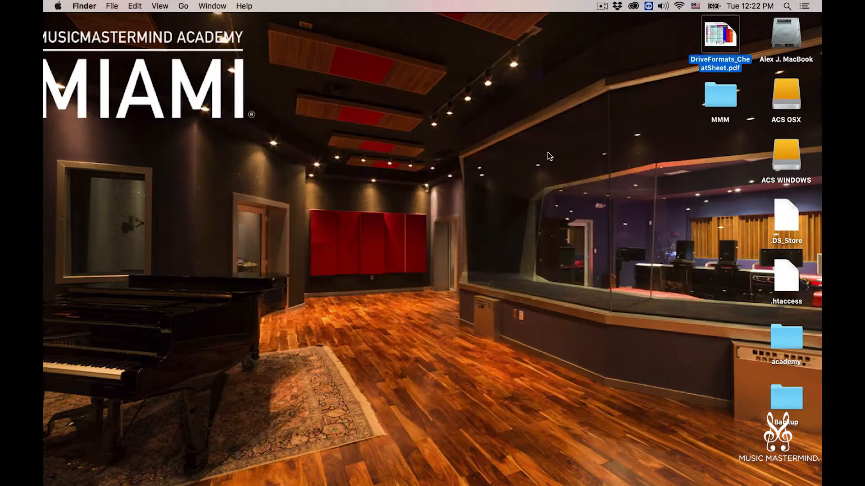
Step: Search the installed applications for "disk" and launch Disk Utility
click(786, 6)
key(Escape)
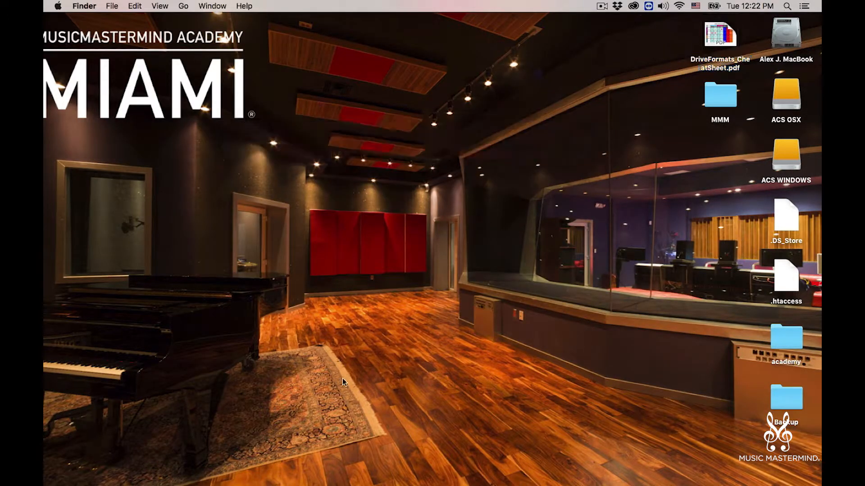
click(83, 474)
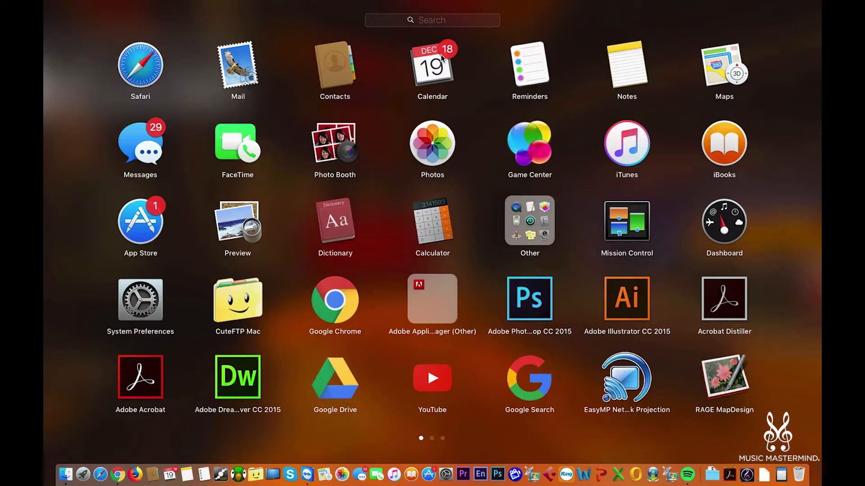
text(disk)
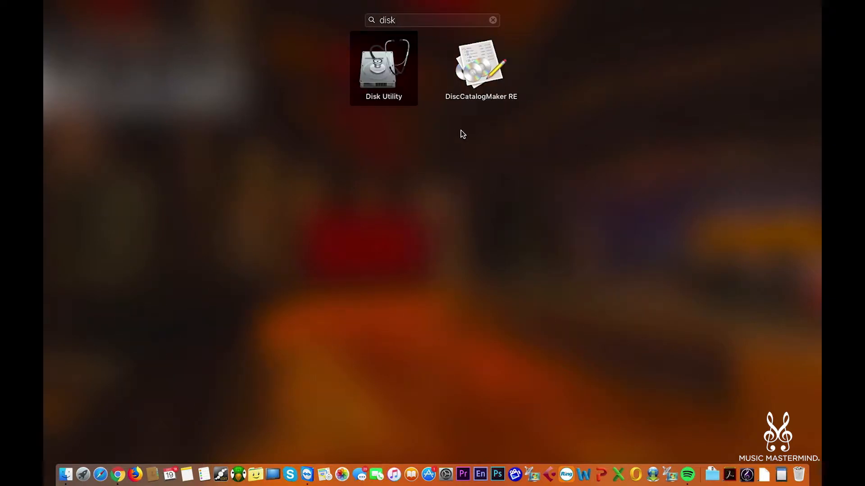
click(370, 68)
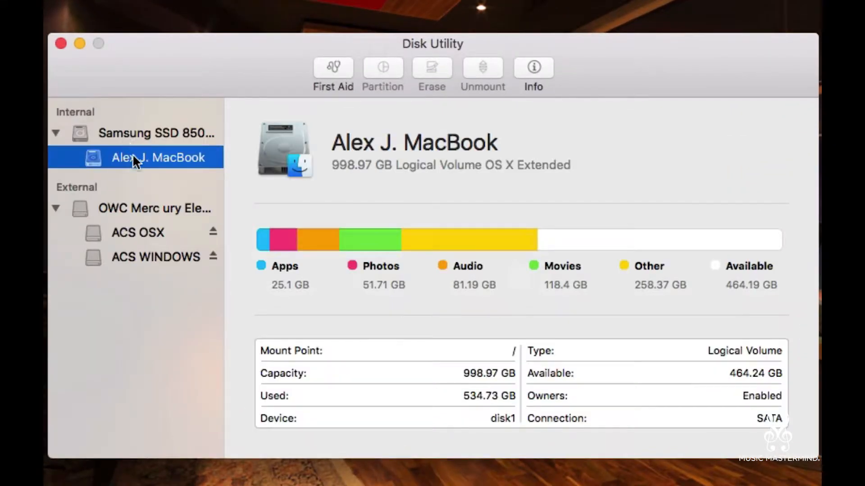
Step: Start erasing the external OWC Mercury Electra disk and look through the available formats
click(133, 207)
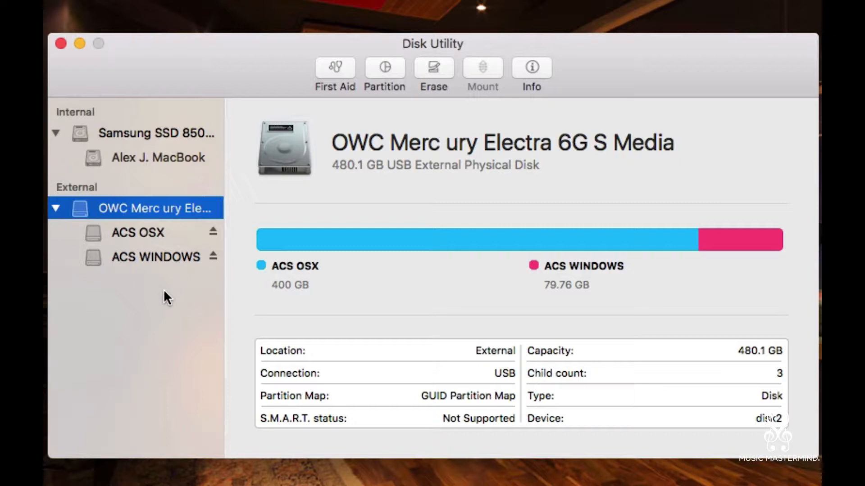
click(438, 69)
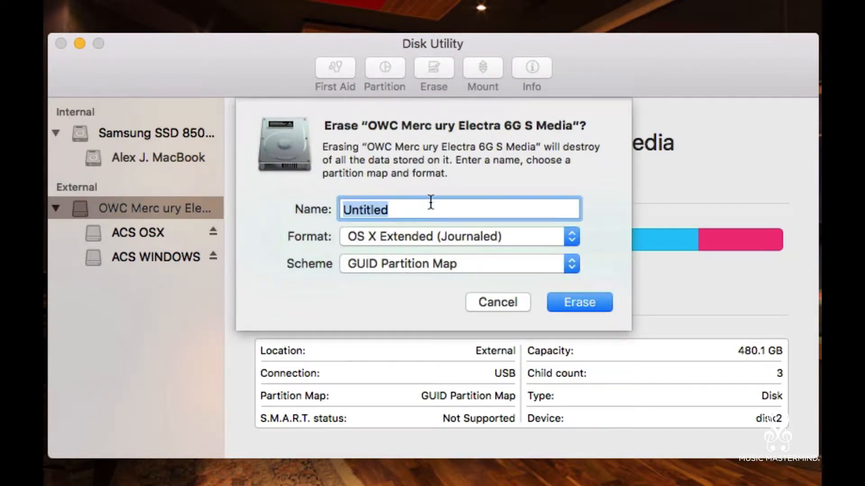
click(518, 239)
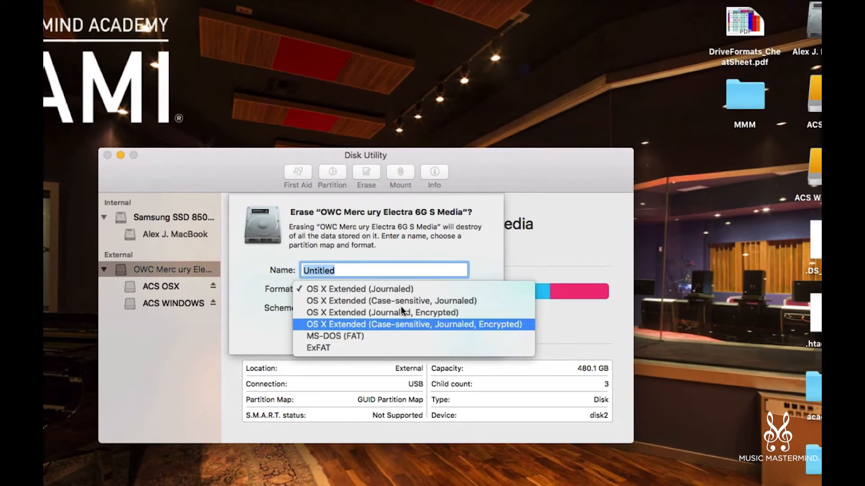
Step: Preview DriveFormats_CheatSheet.pdf again to check which format suits the drive
click(736, 56)
click(738, 22)
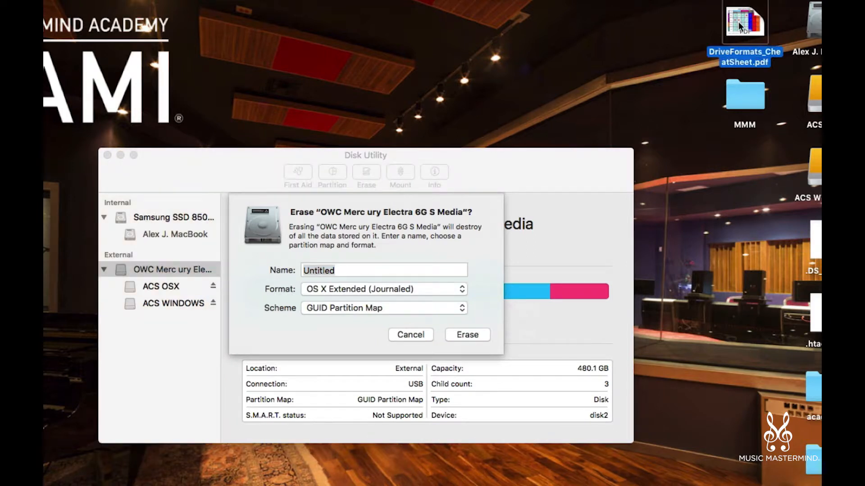
key(space)
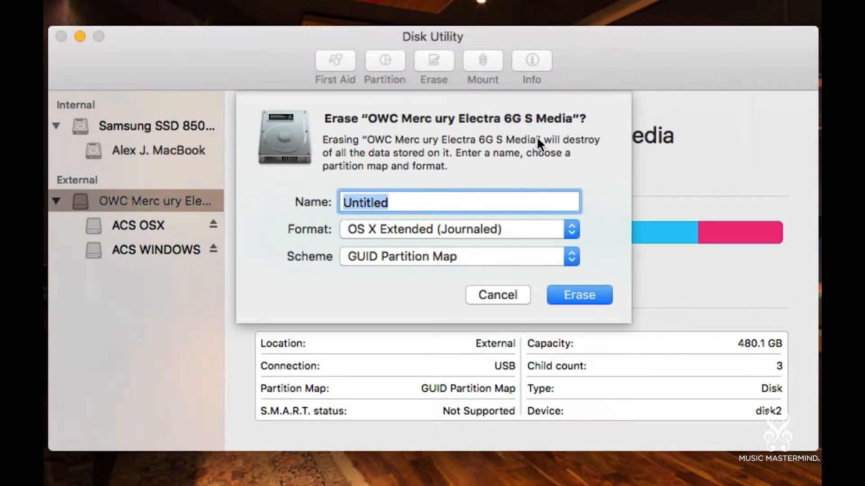
Step: Name the erased disk "New Drive" and choose the OS X Extended (Journaled) format
click(408, 198)
drag(408, 199, 300, 198)
text(New Drive)
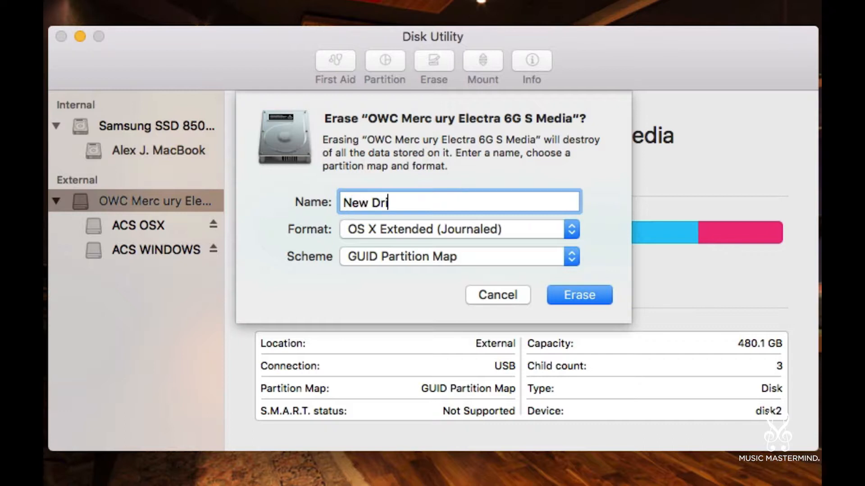
click(509, 227)
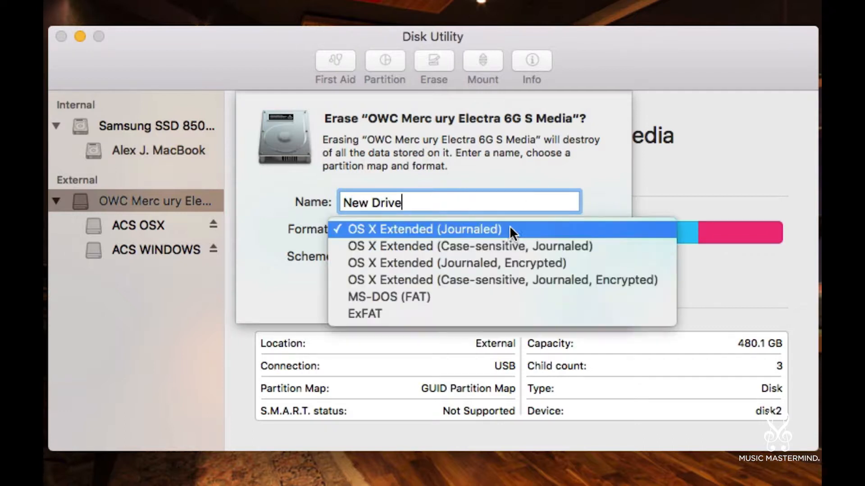
click(470, 226)
Step: Keep the GUID Partition Map scheme, erase the external disk, and dismiss the finished erase dialog
click(468, 256)
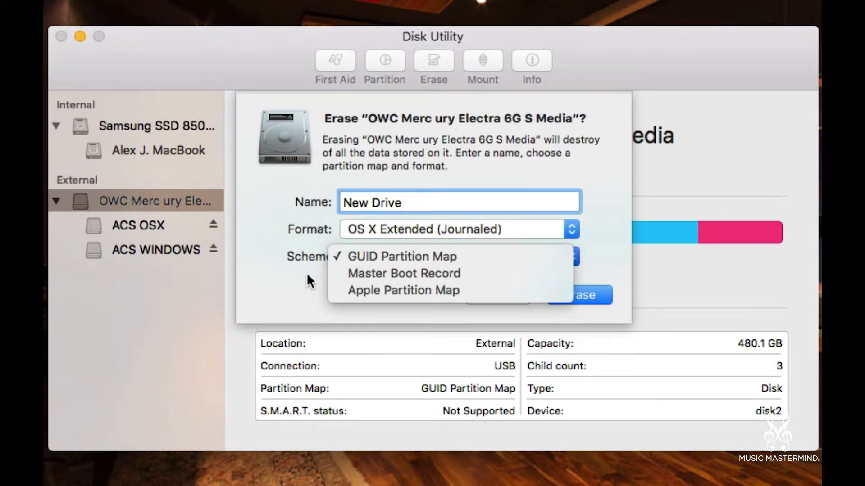
click(349, 306)
click(569, 294)
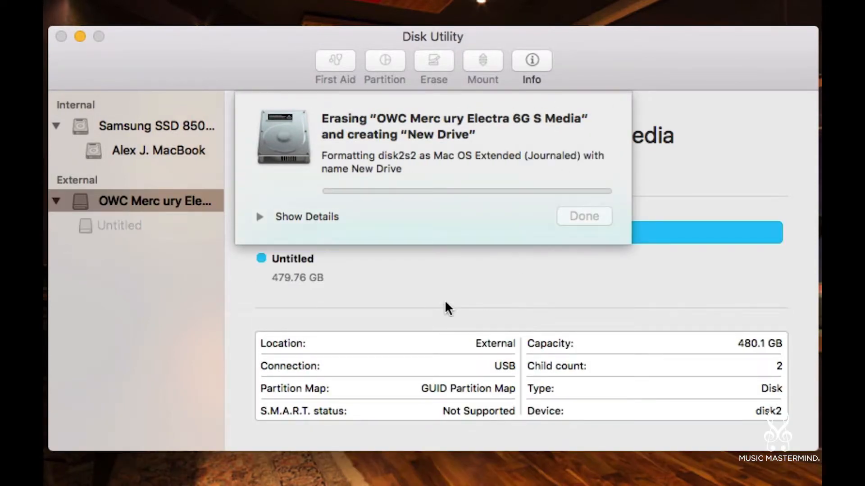
click(261, 216)
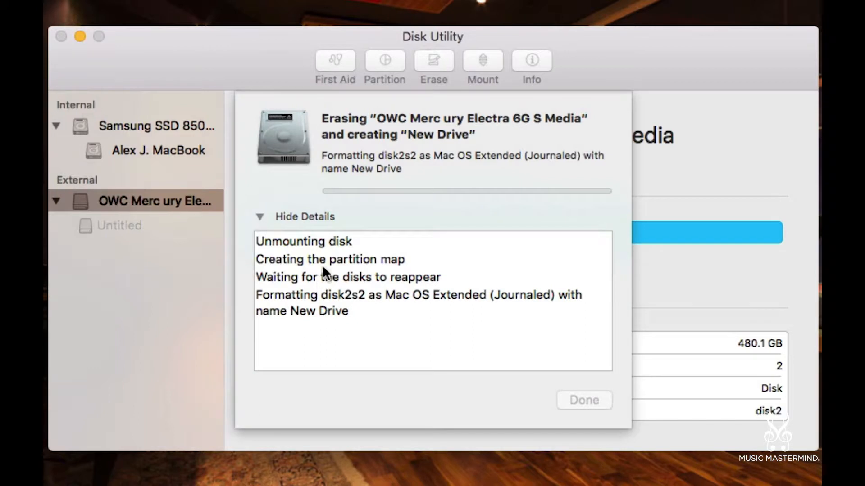
click(260, 216)
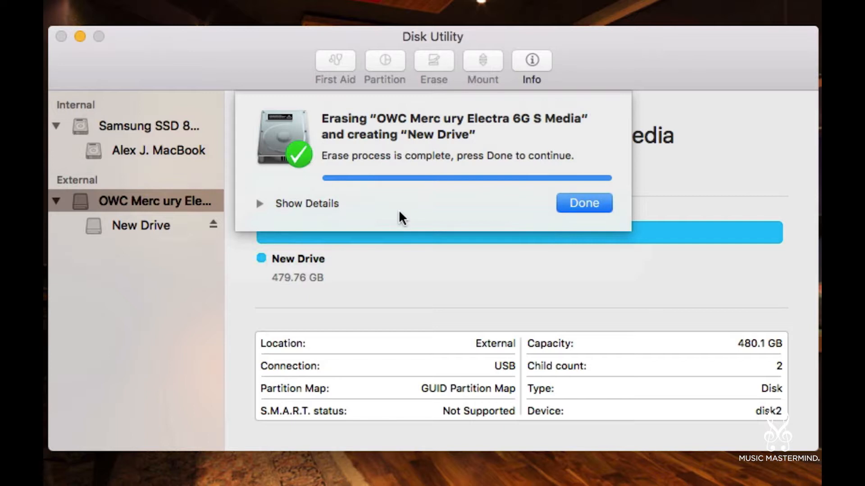
click(580, 203)
Step: Compare the details of the New Drive volume with those of its parent OWC disk
click(133, 224)
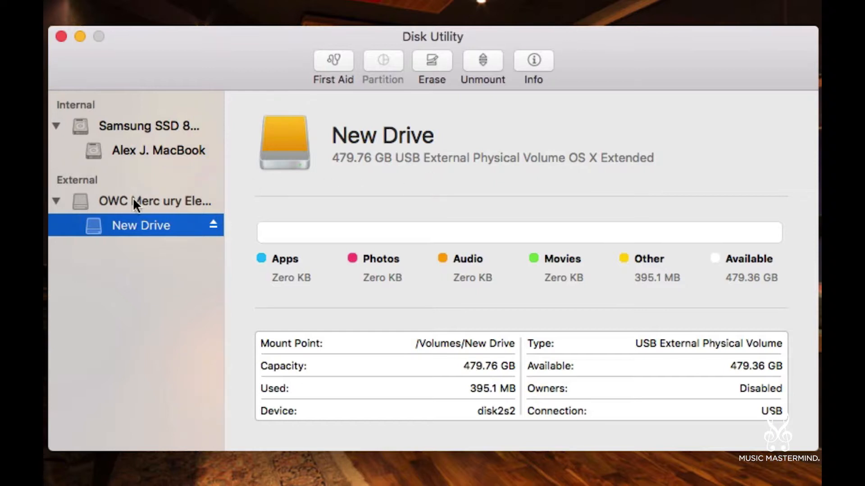
click(144, 207)
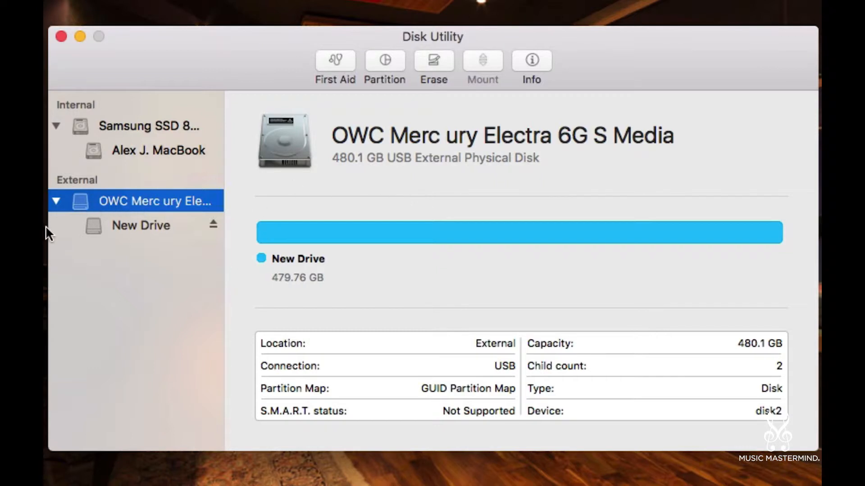
click(144, 226)
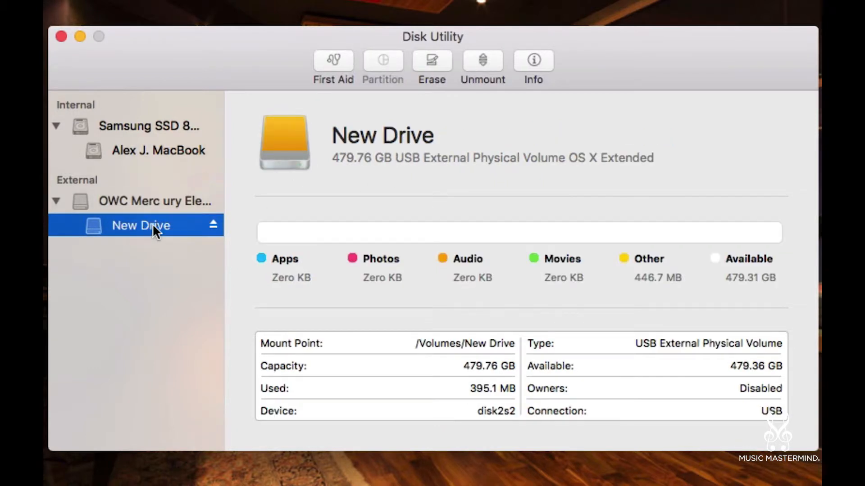
Step: Try shrinking the New Drive partition on the external OWC disk to about 150 GB
click(142, 204)
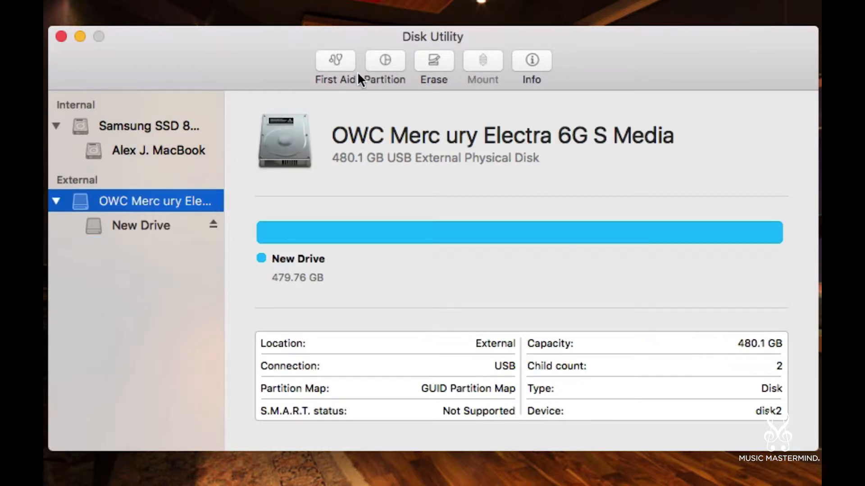
click(395, 65)
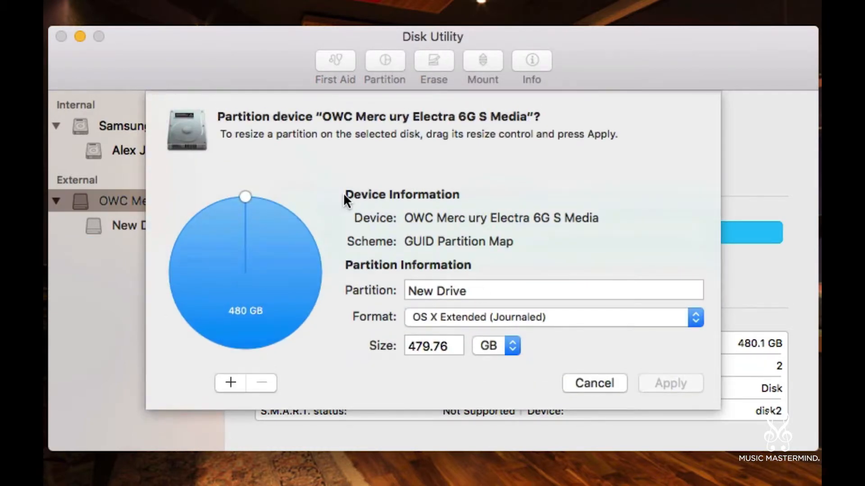
drag(245, 195, 277, 285)
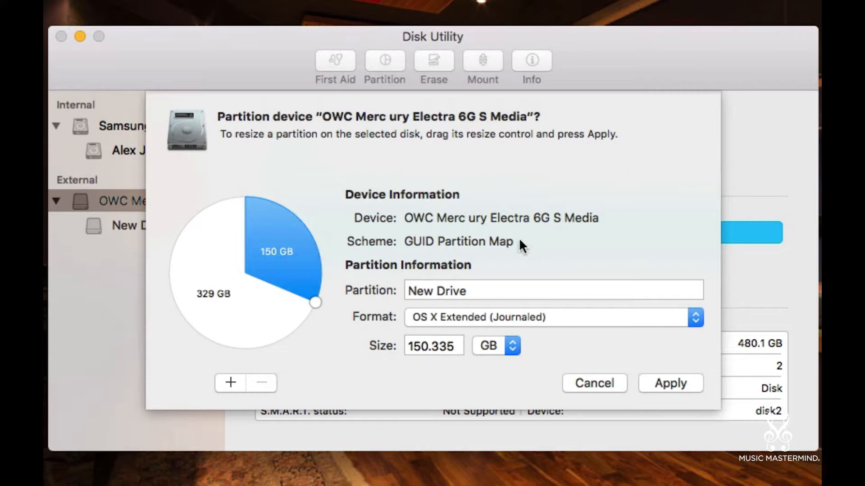
Step: Look through the partition formats, rename the partition "Windows Drive", and cancel the partitioning
click(447, 315)
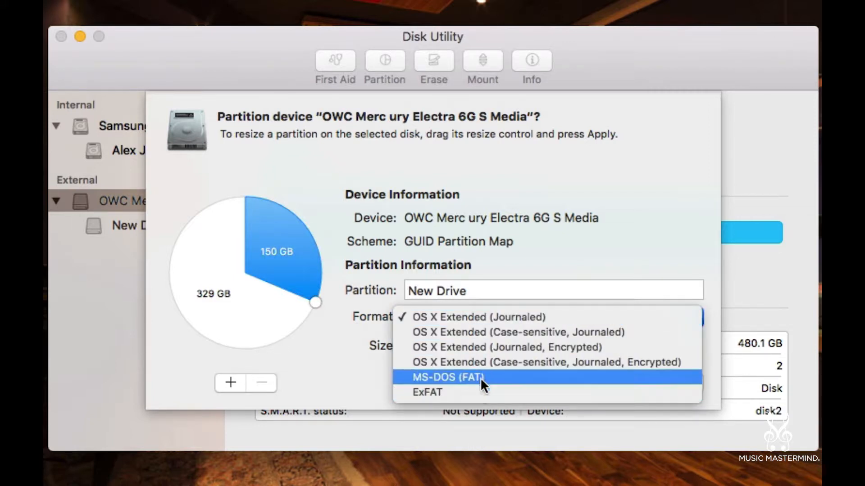
click(489, 292)
drag(517, 294, 365, 293)
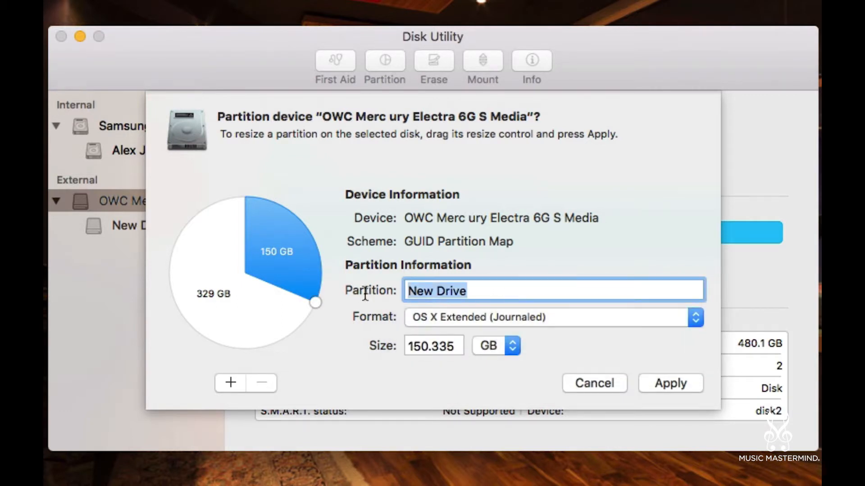
text(Windows )
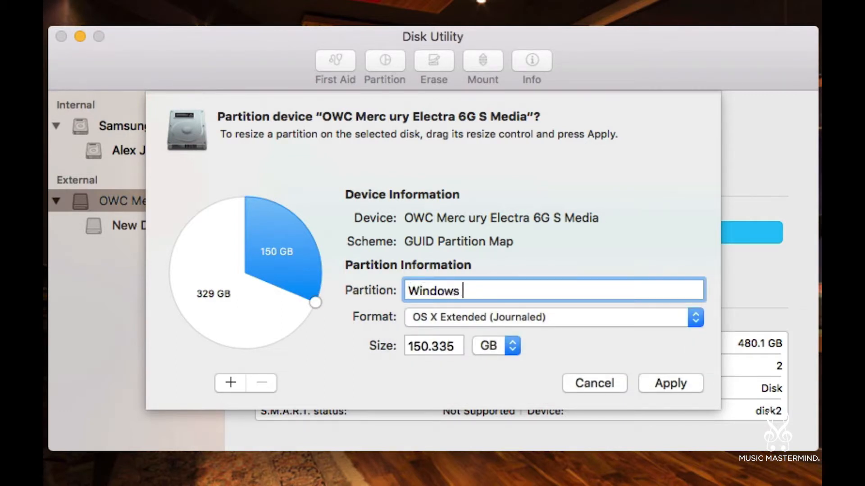
text(Drive)
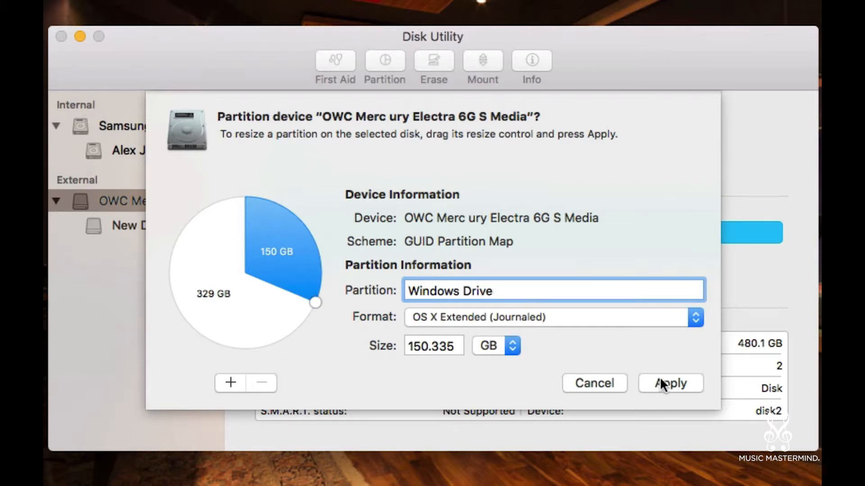
click(602, 382)
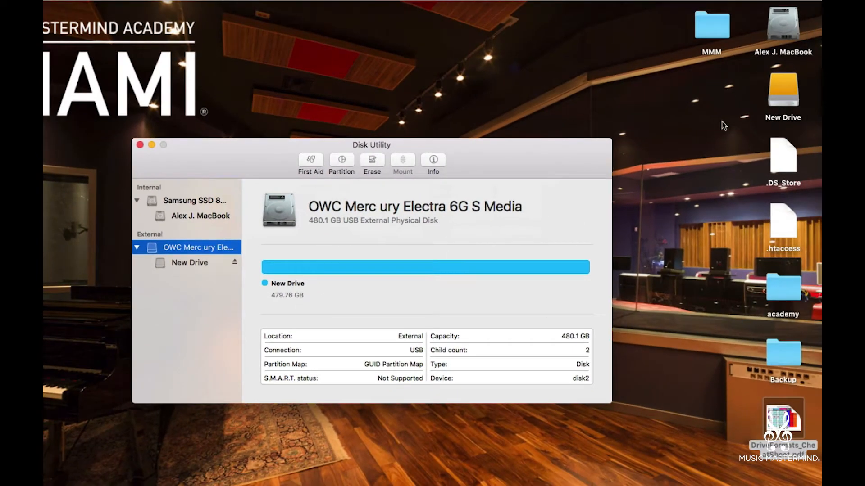
Step: Preview the drive formats cheat sheet once more and return to Disk Utility
click(775, 411)
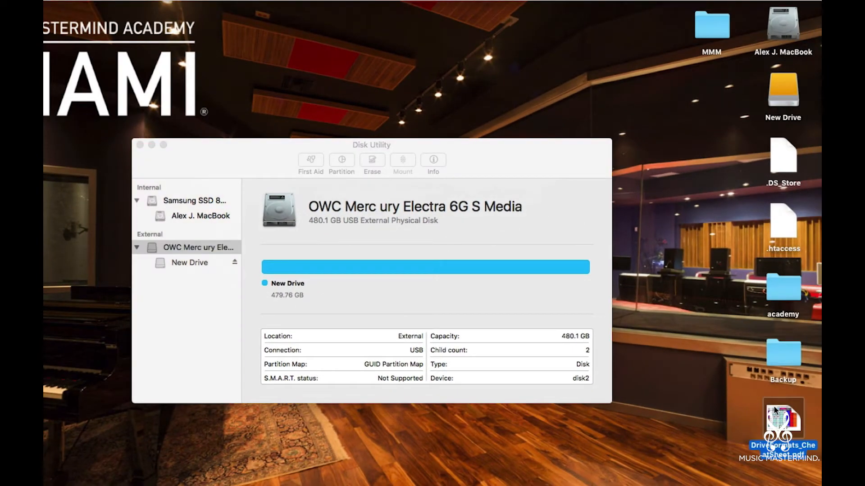
key(space)
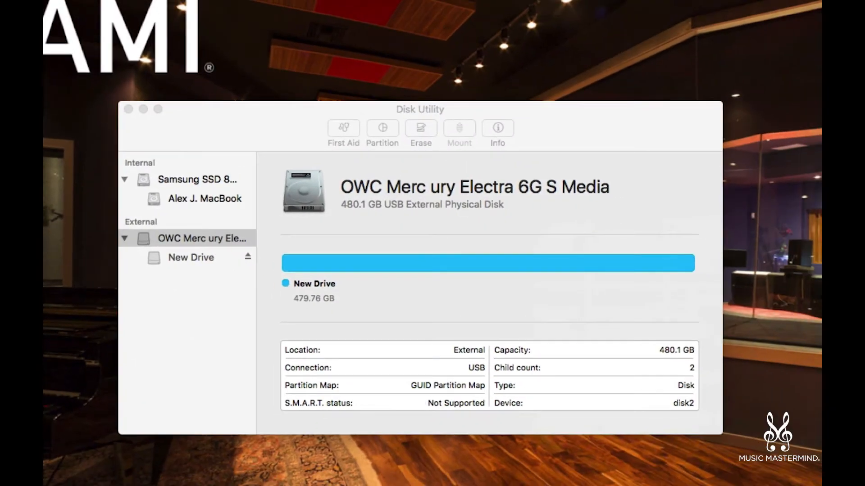
click(251, 117)
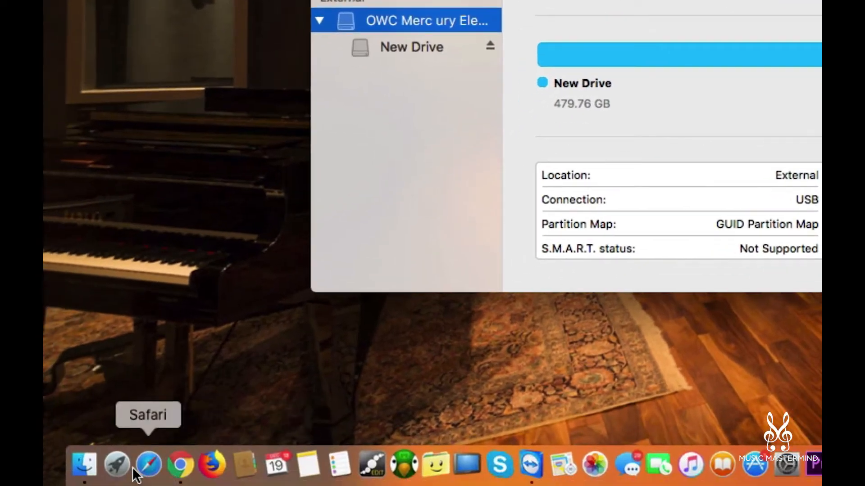
Step: Search the installed applications for "tuxer" and launch Tuxera Disk Manager
click(125, 468)
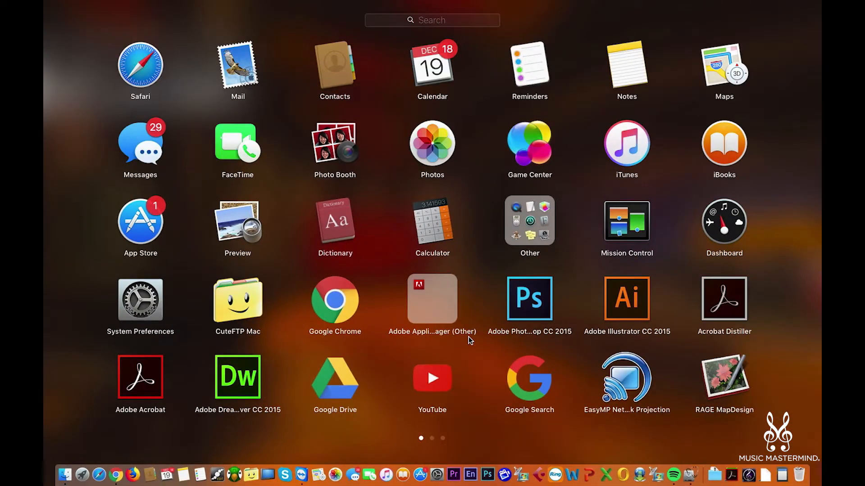
click(463, 24)
text(tuxer)
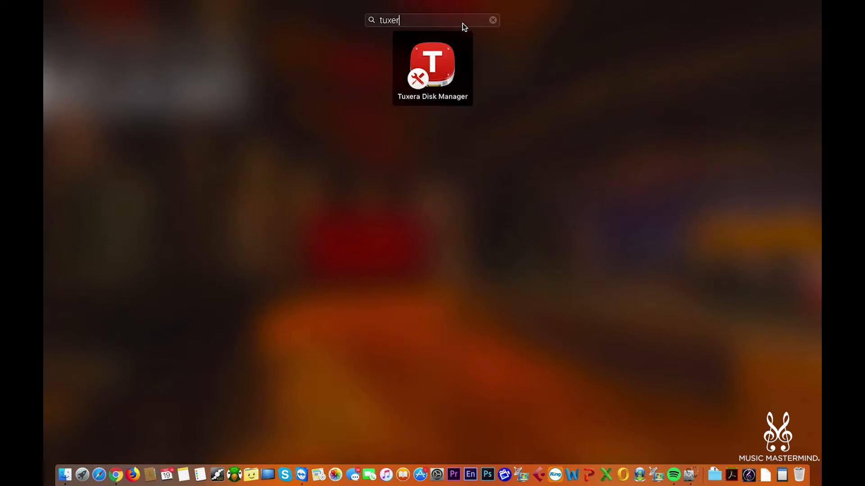
click(451, 70)
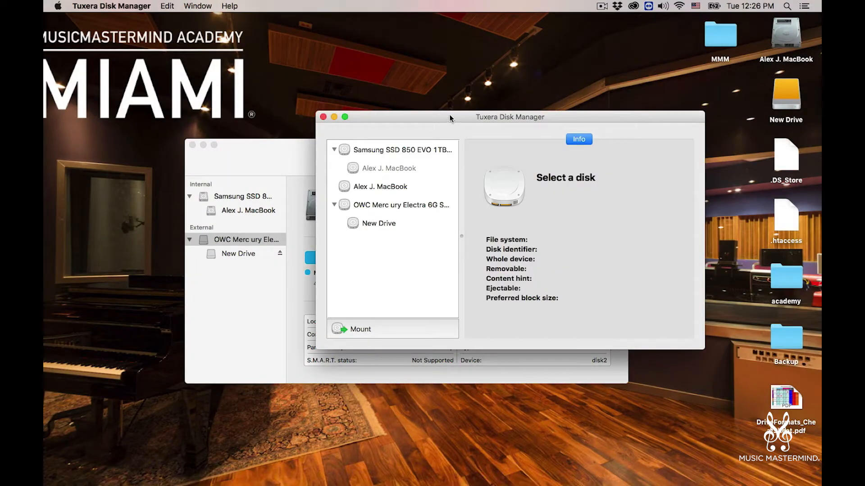
Step: Try choosing Windows NT File System (Tuxera NTFS) as the format for the New Drive volume
drag(450, 117, 342, 118)
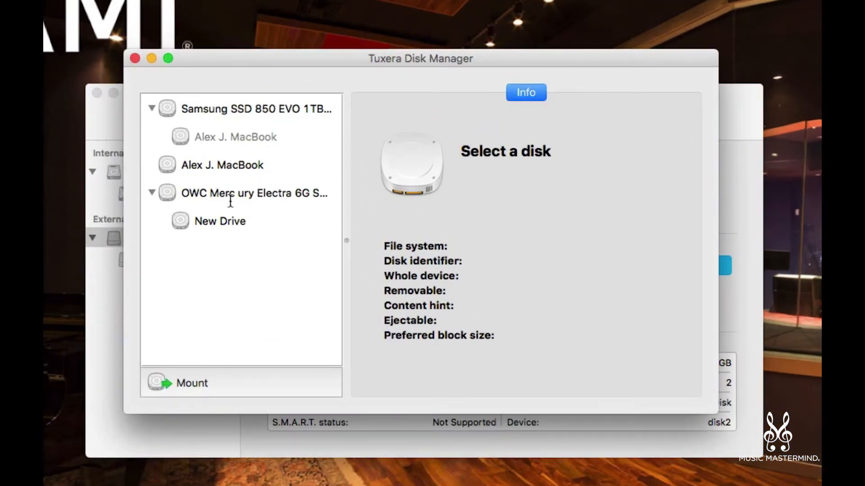
click(230, 200)
click(224, 211)
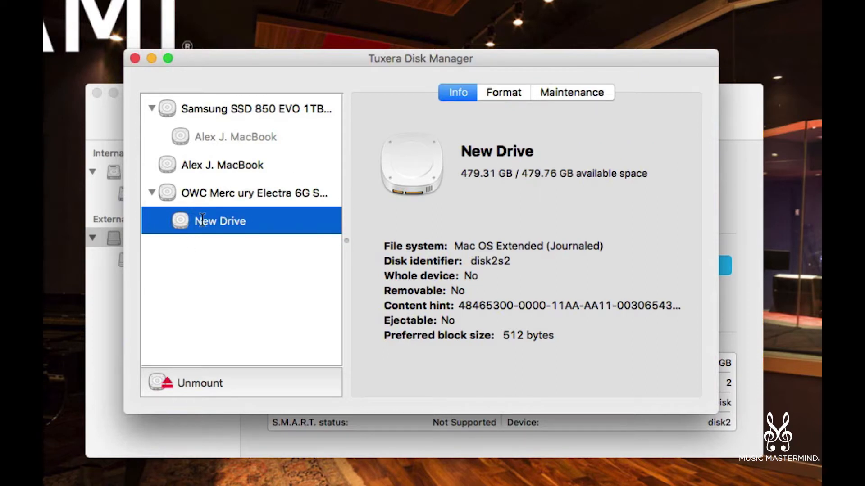
click(506, 95)
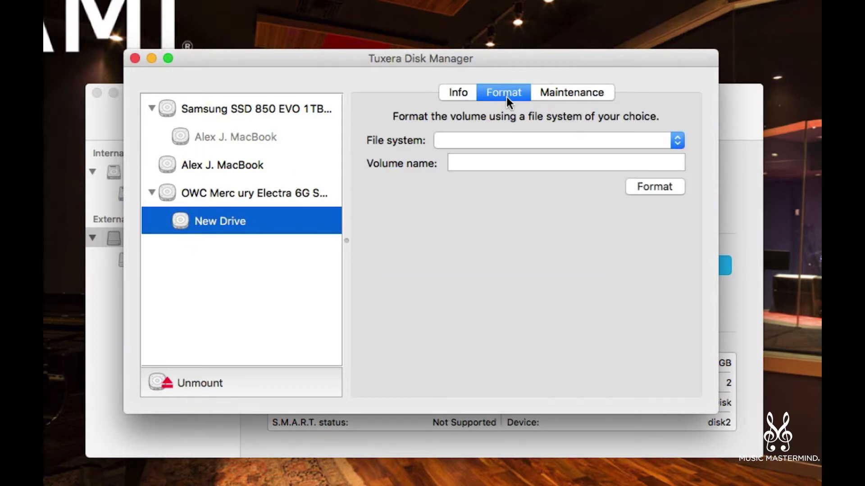
click(481, 137)
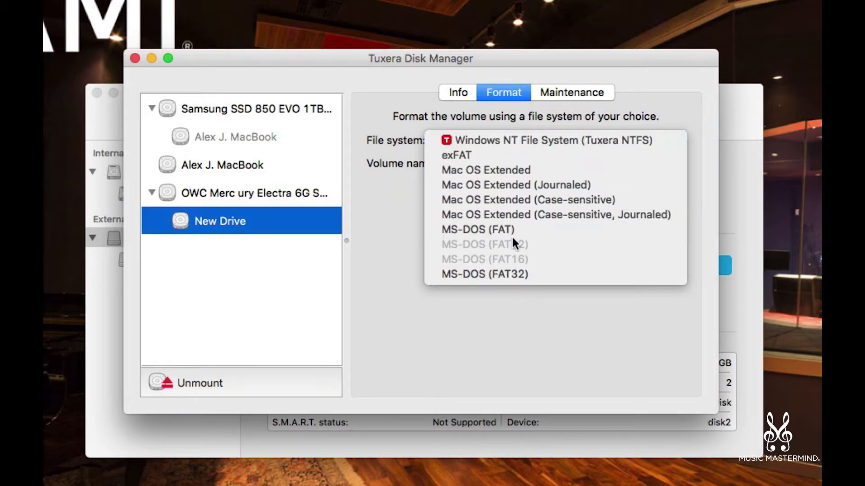
click(513, 138)
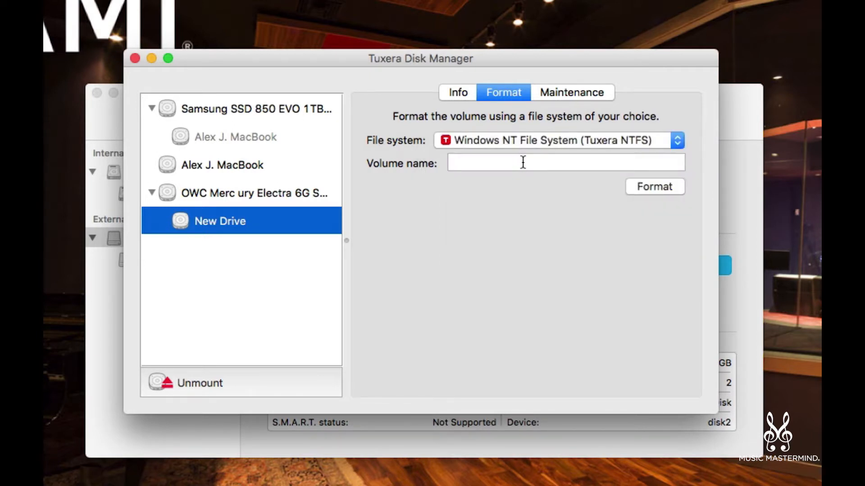
click(523, 162)
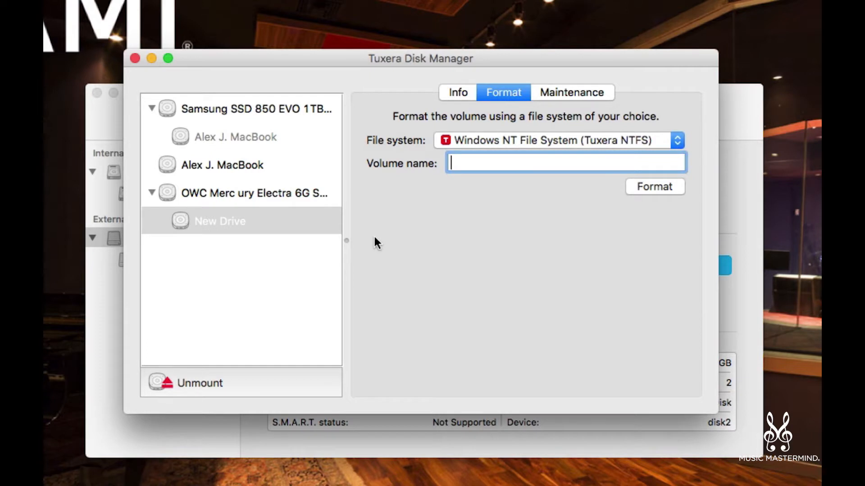
Step: Review the maintenance options and volume information for New Drive, and close Tuxera Disk Manager
click(568, 93)
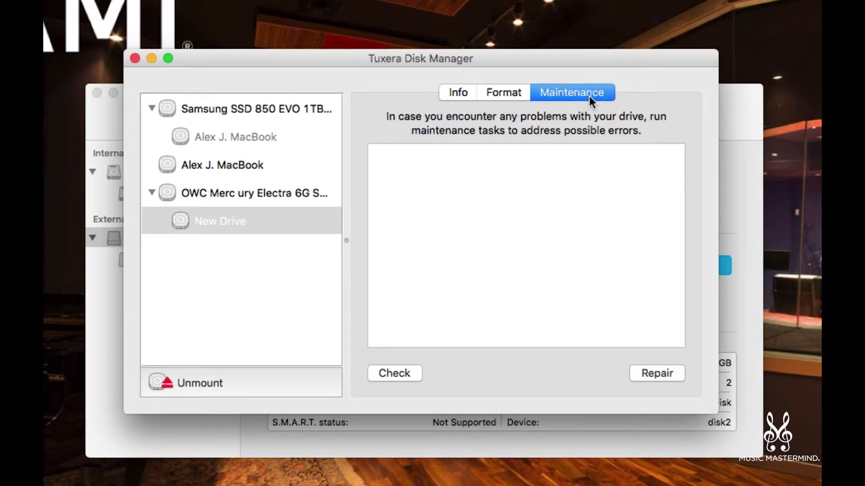
click(444, 94)
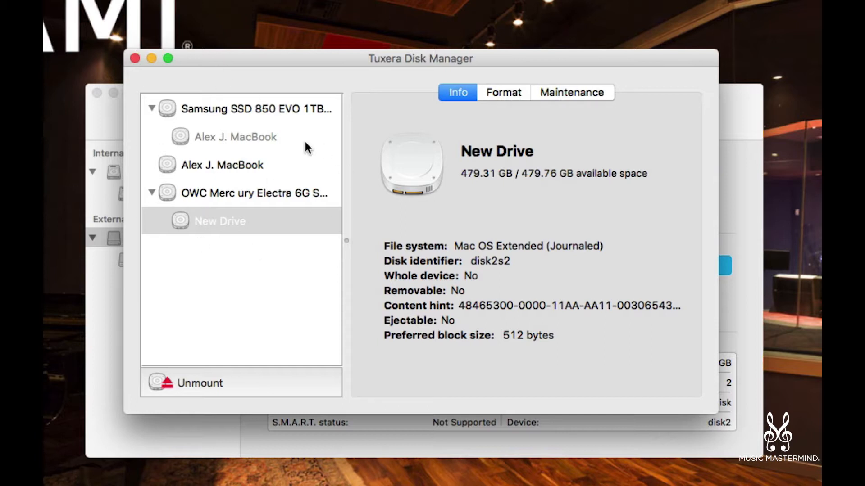
click(135, 58)
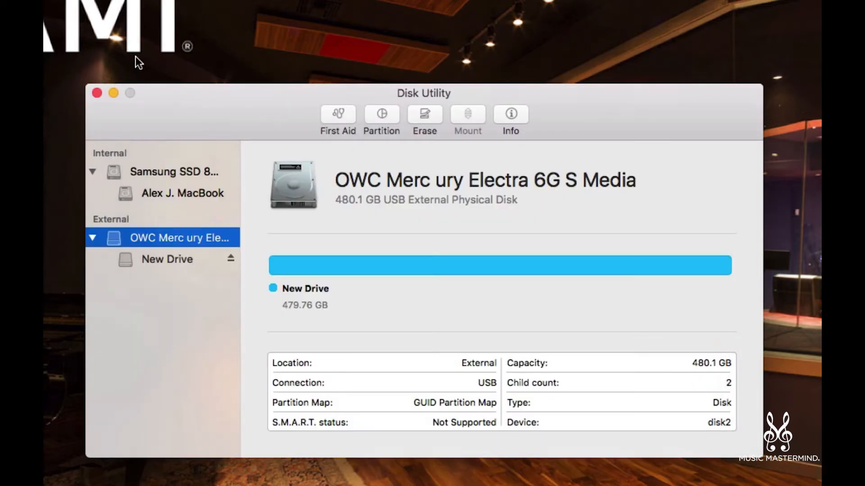
Step: Open the partitioning settings of the external OWC disk and set the New Drive partition's size to 150 GB
click(163, 261)
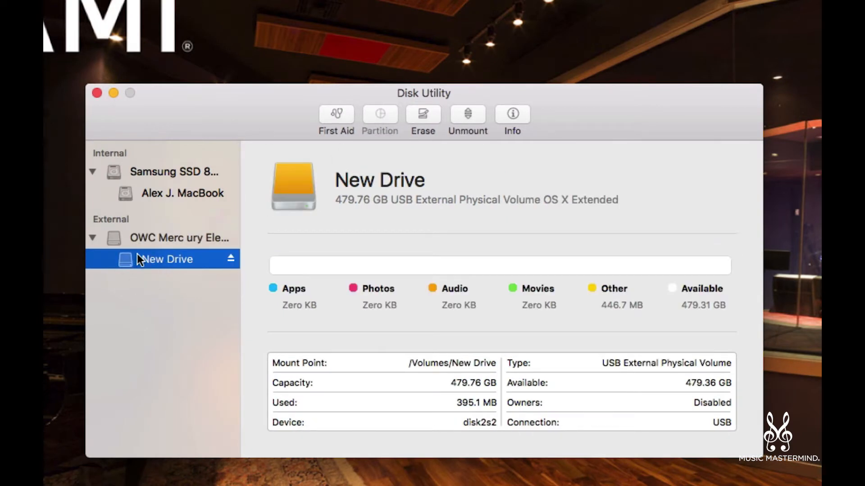
click(149, 238)
click(381, 118)
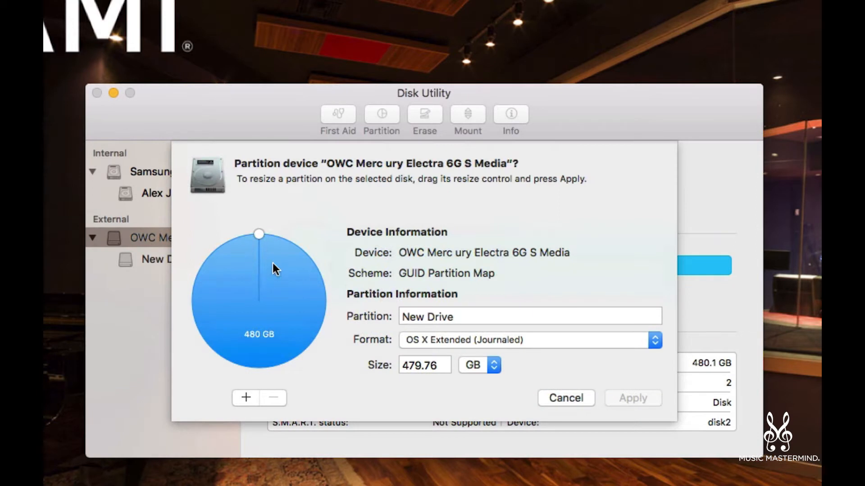
drag(263, 234, 304, 318)
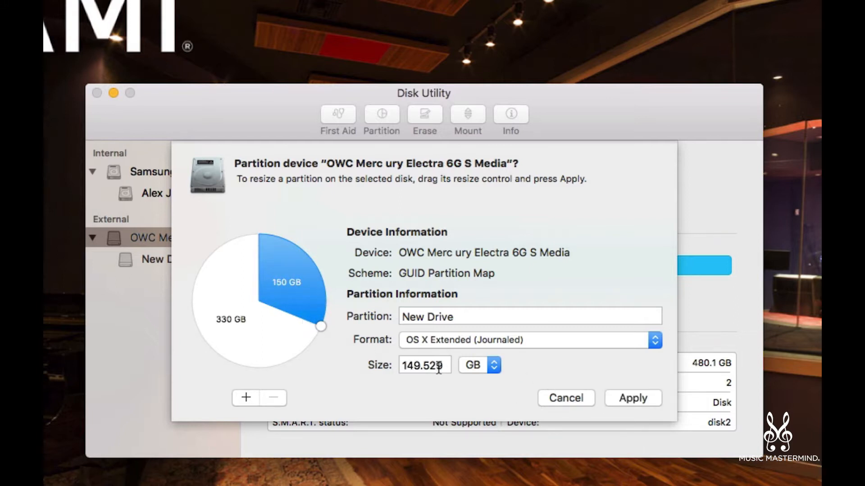
drag(438, 369, 331, 363)
text(150)
key(Return)
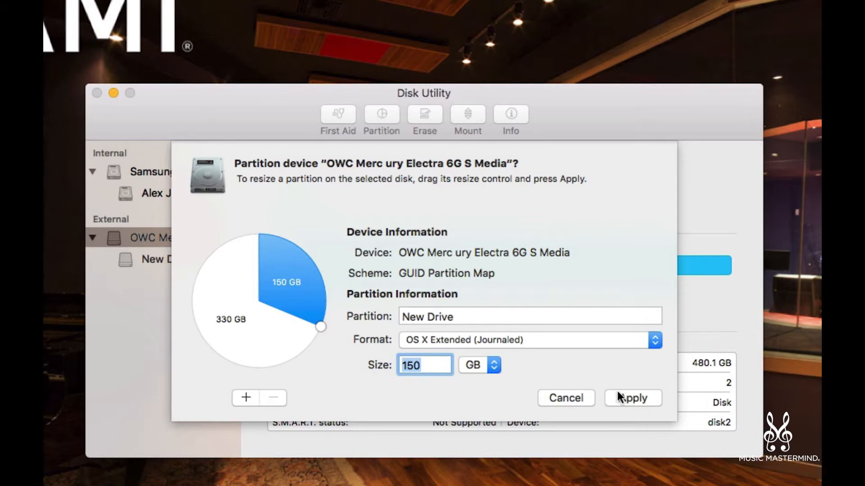
Step: Set the 150 GB partition's format to MS-DOS (FAT), name it "Windows Drive", and apply the partitioning
click(523, 339)
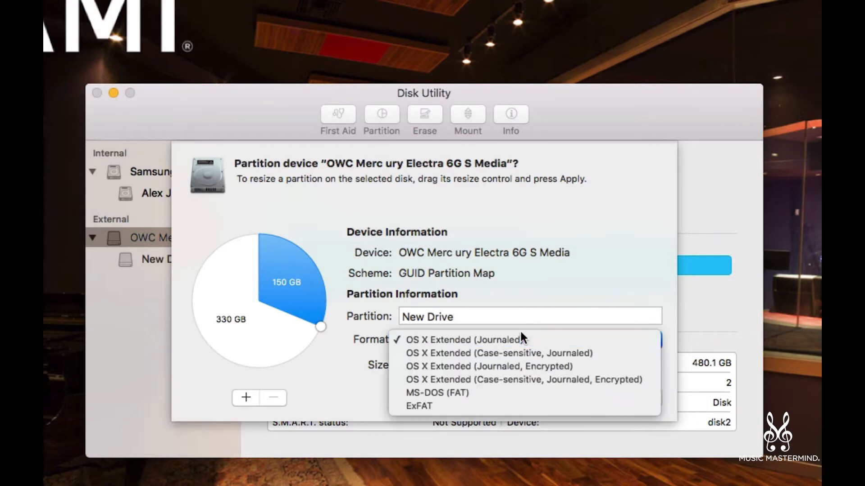
click(470, 393)
drag(463, 315, 356, 314)
text(Windows Drive)
click(630, 398)
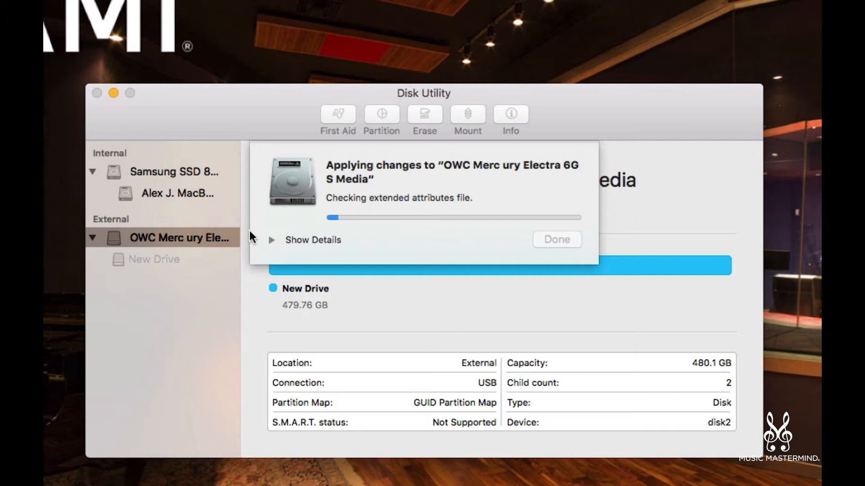
Step: Check the progress details of the partitioning operation and dismiss its report once it finishes
click(269, 240)
click(270, 240)
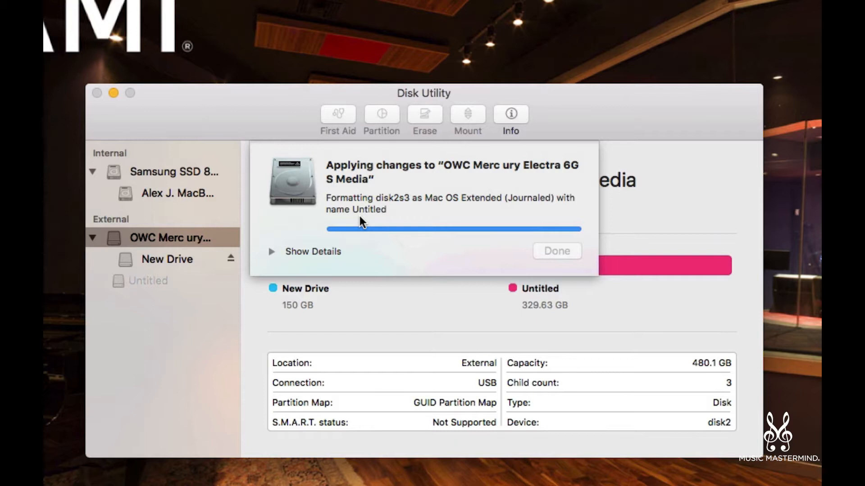
click(271, 252)
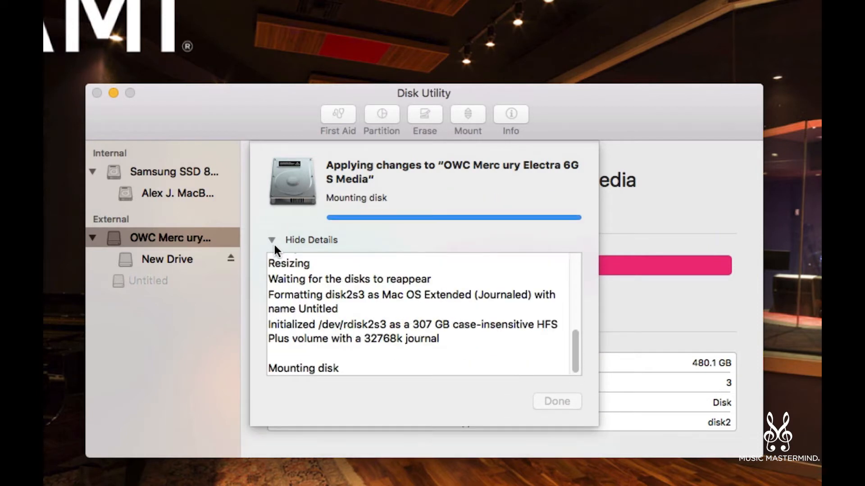
click(271, 240)
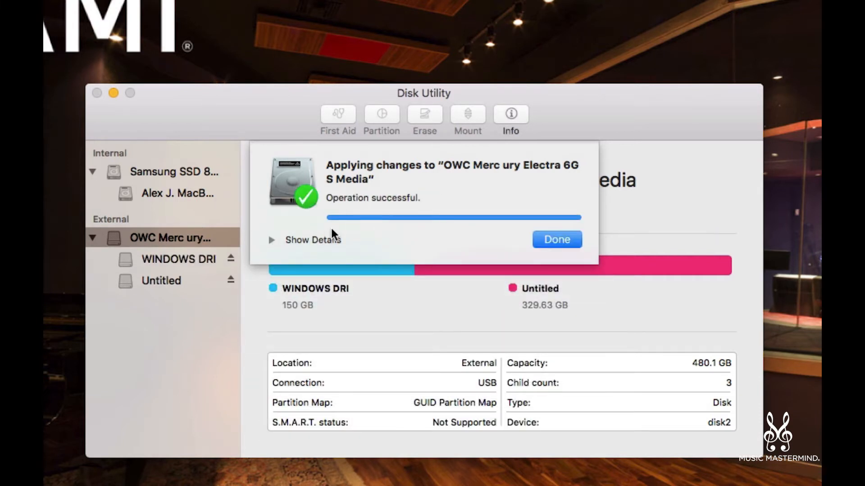
click(561, 234)
Step: Compare the volume information of the WINDOWS DRI and Untitled partitions on the OWC disk
click(160, 256)
click(160, 275)
click(163, 260)
click(174, 281)
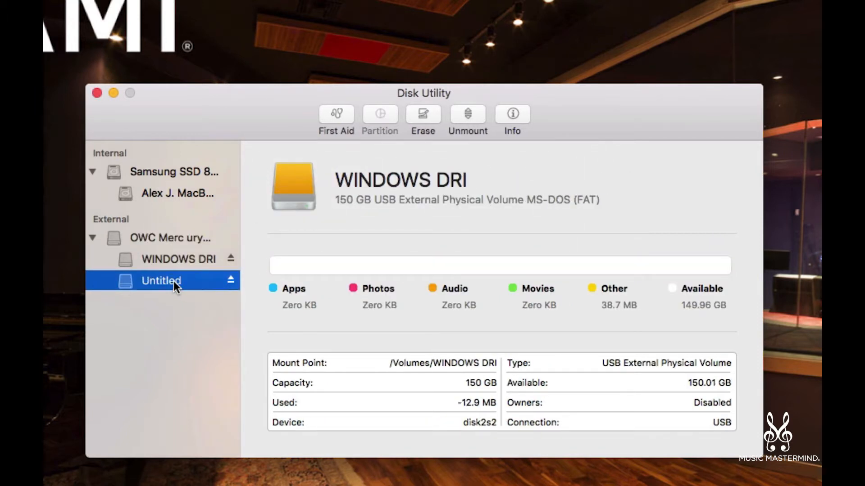
click(158, 265)
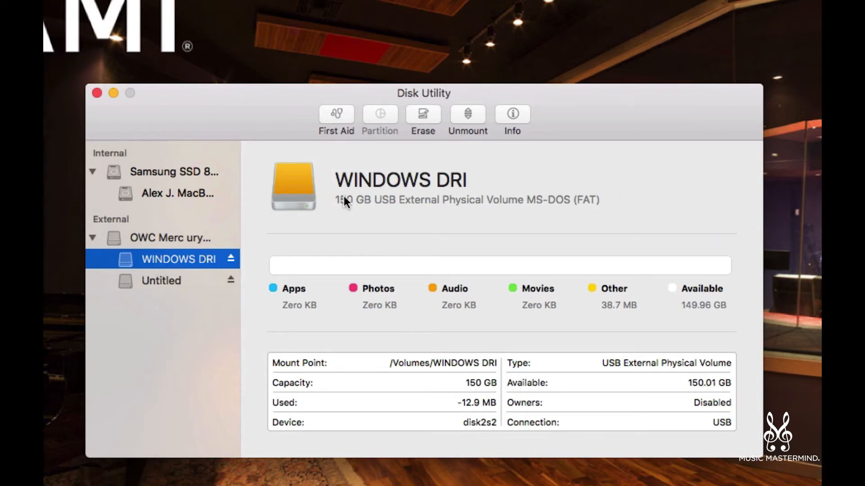
click(175, 280)
click(177, 259)
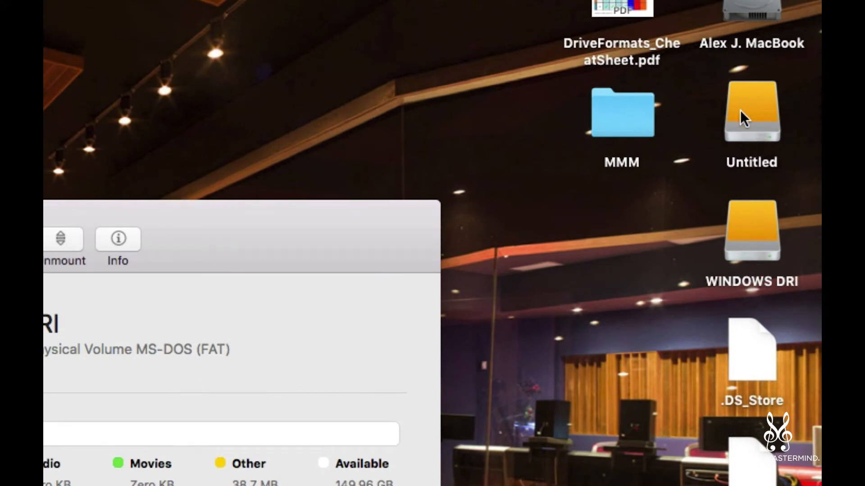
Step: Try to eject the Untitled partition from the desktop, cancel the request, and return to Disk Utility
click(738, 129)
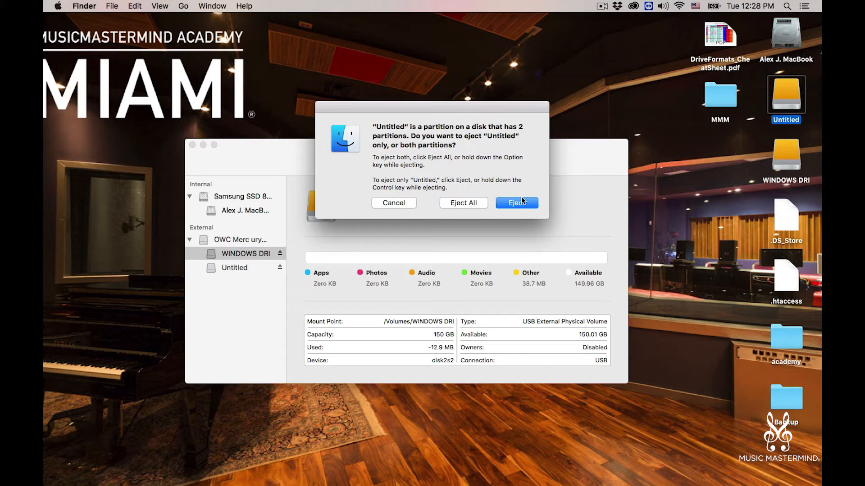
click(398, 206)
click(393, 282)
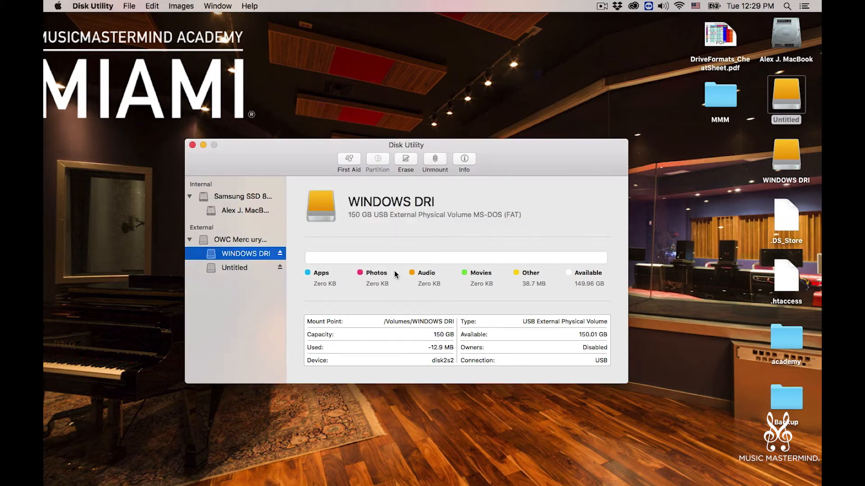
Step: Search the installed applications for "tuxer" and launch Tuxera Disk Manager again
key(super+Tab)
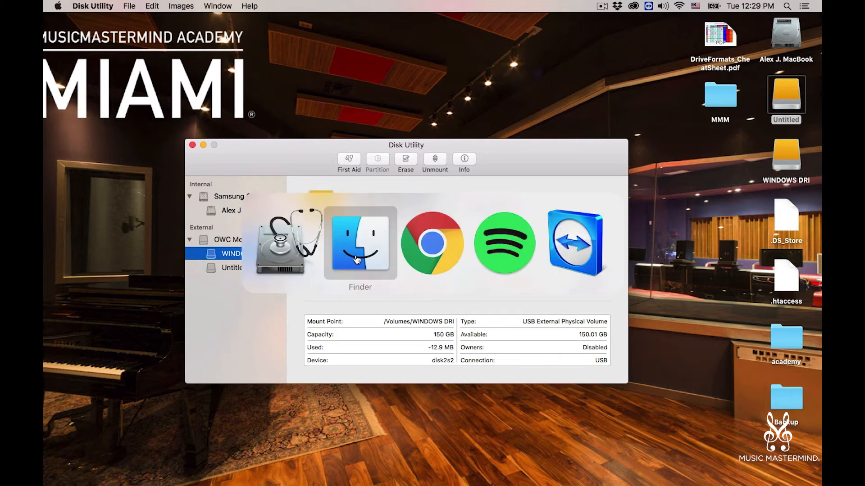
mouse_move(222, 484)
click(82, 475)
click(420, 26)
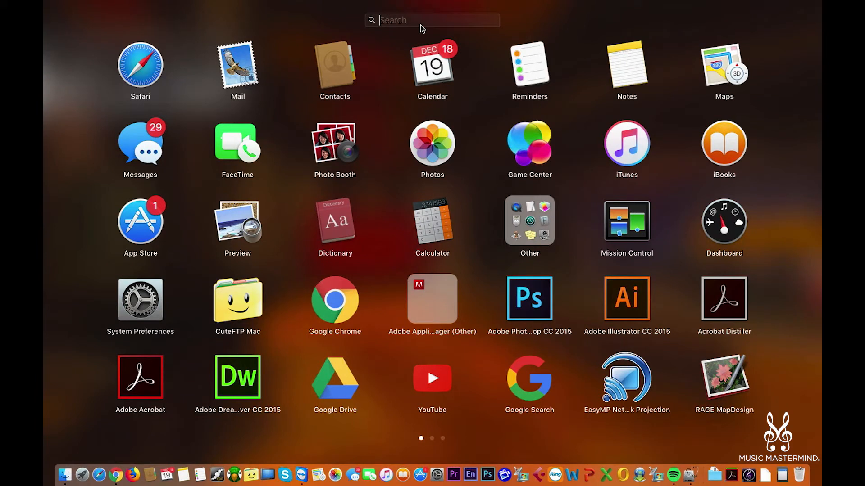
text(tuxer)
key(Return)
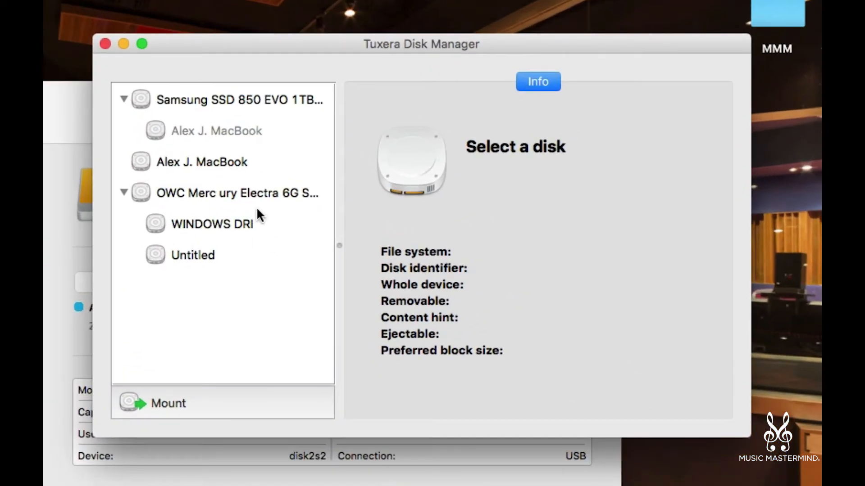
Step: Compare the information of the Untitled and WINDOWS DRI partitions, and highlight the file system of WINDOWS DRI
click(207, 252)
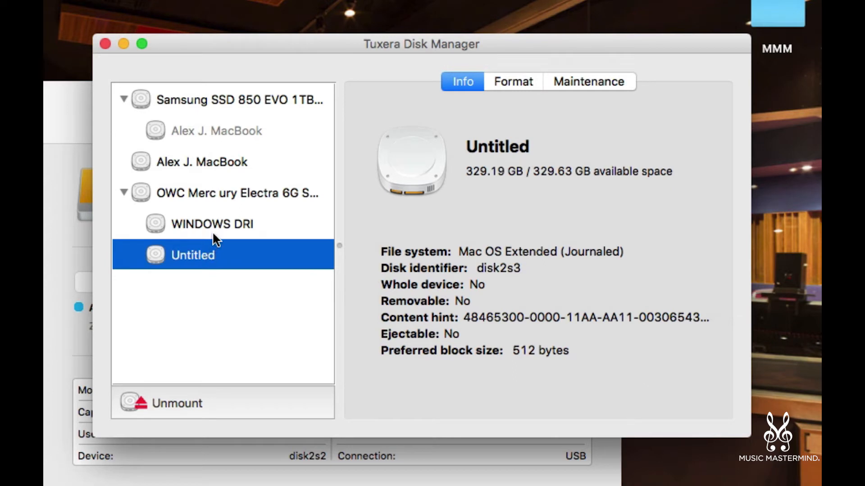
click(212, 231)
click(208, 254)
click(194, 229)
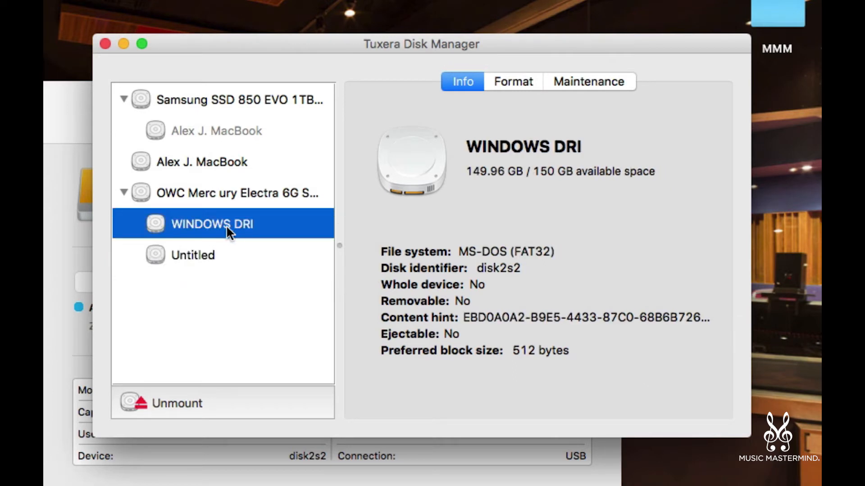
drag(459, 251, 555, 251)
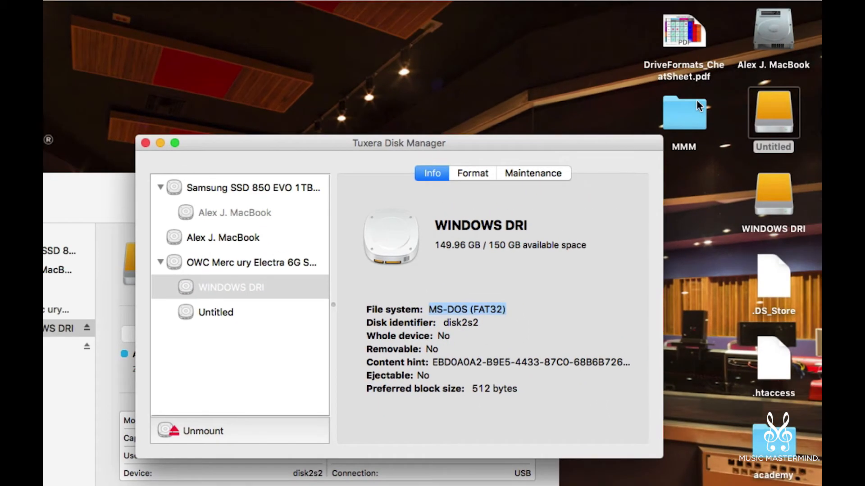
Step: Open the DriveFormats_CheatSheet PDF from the desktop and return to Tuxera Disk Manager
click(684, 35)
double_click(683, 35)
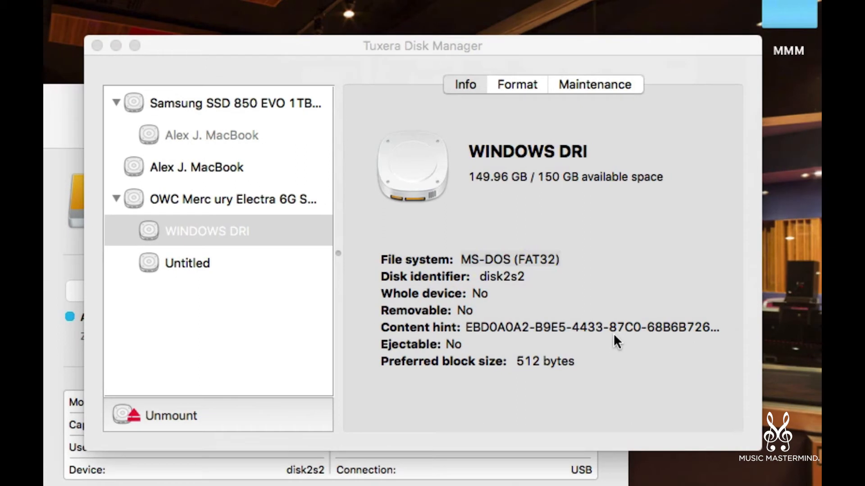
click(614, 341)
Step: Format the WINDOWS DRI partition as Windows NT File System (Tuxera NTFS) with the volume name "Windows Drive NTFS"
click(531, 84)
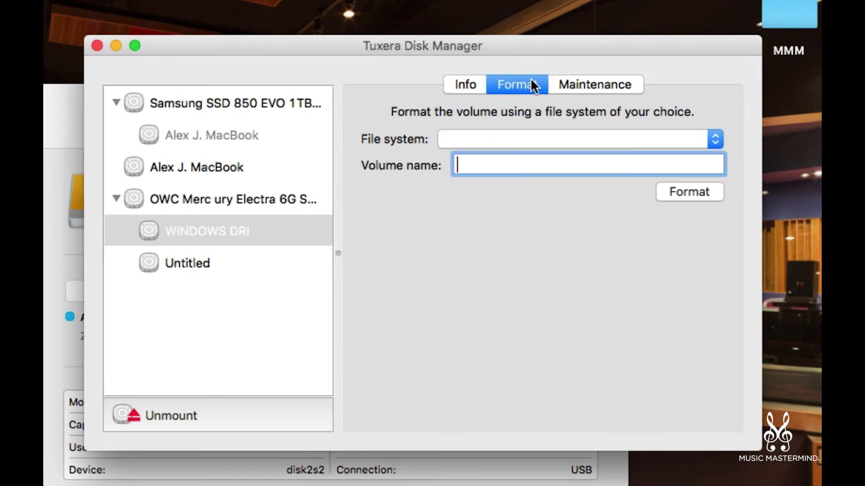
click(493, 140)
click(518, 137)
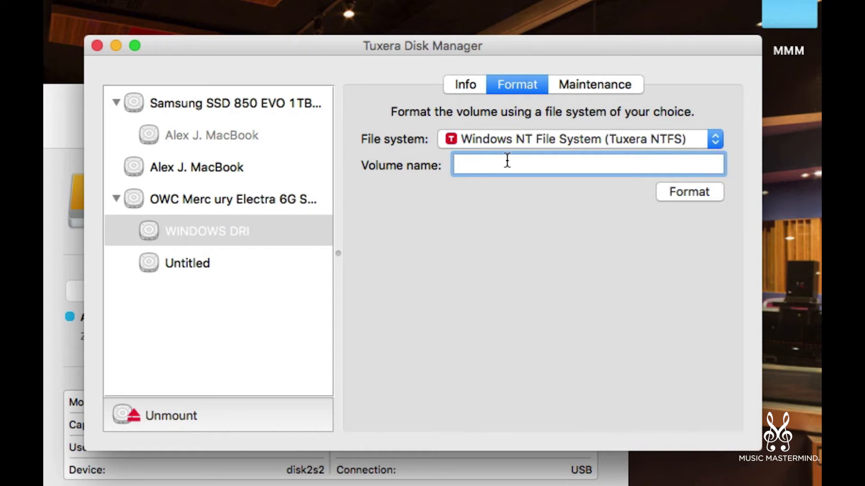
text(Windows Drive )
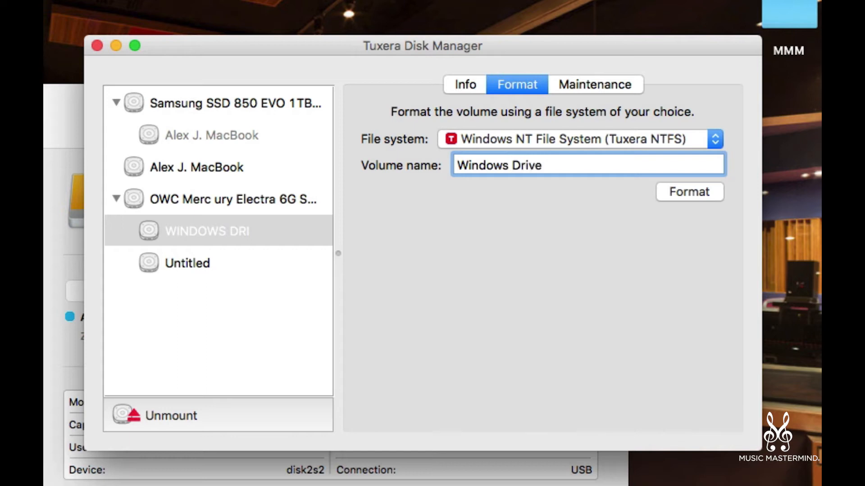
text(NTFS)
click(682, 192)
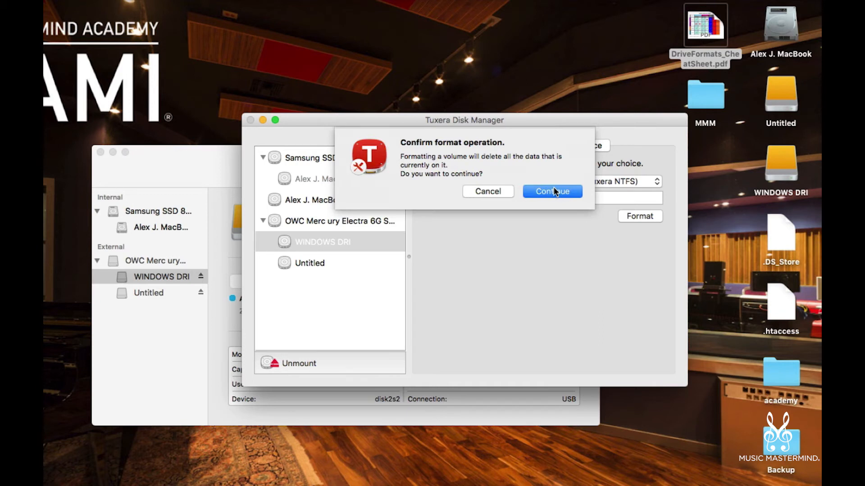
click(553, 188)
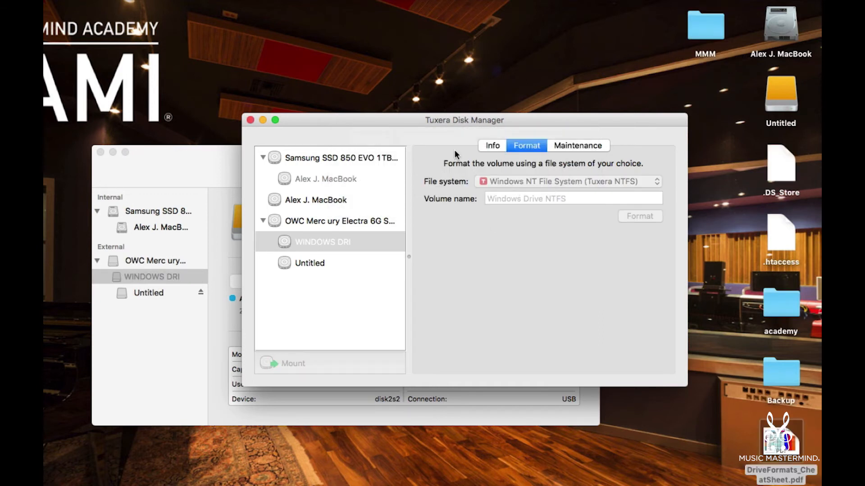
Step: Move the Tuxera Disk Manager window aside to check WINDOWS DRI in Disk Utility, and bring it back
mouse_move(449, 120)
mouse_down()
mouse_move(450, 434)
mouse_move(481, 394)
mouse_up()
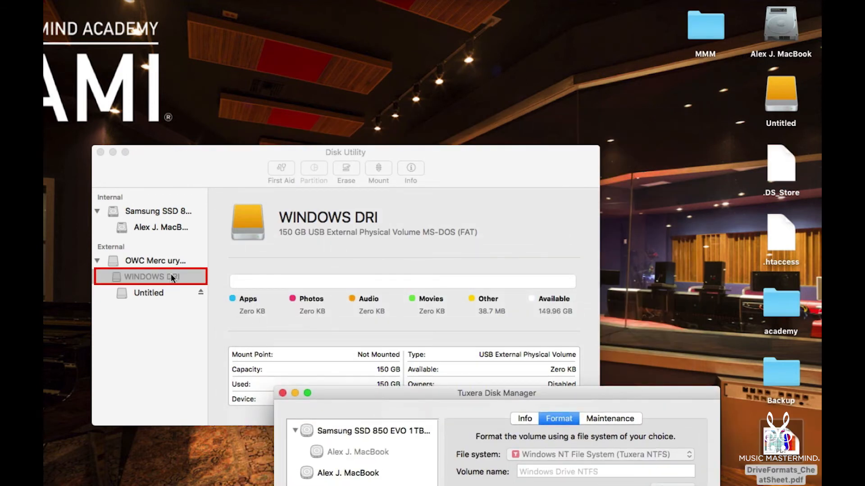
drag(356, 397, 243, 141)
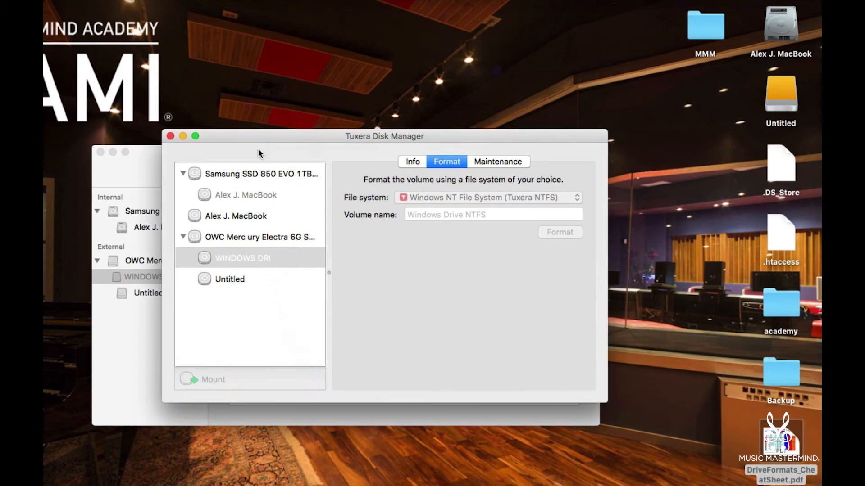